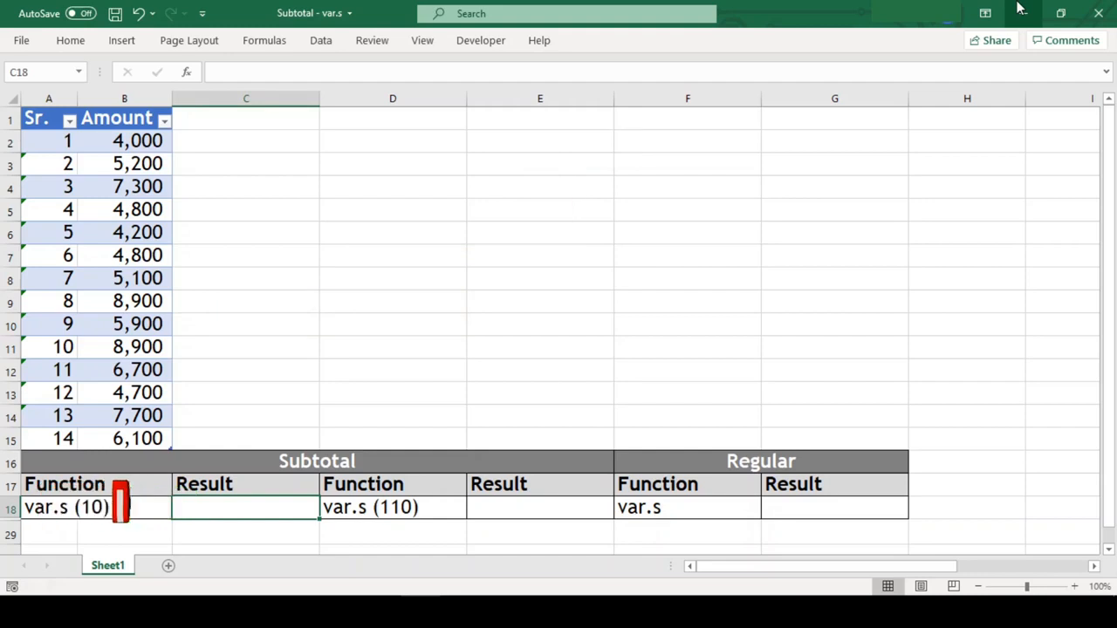
- Start a SUBTOTAL formula in C18 with function number 11 and the range B2:B15
type("=")
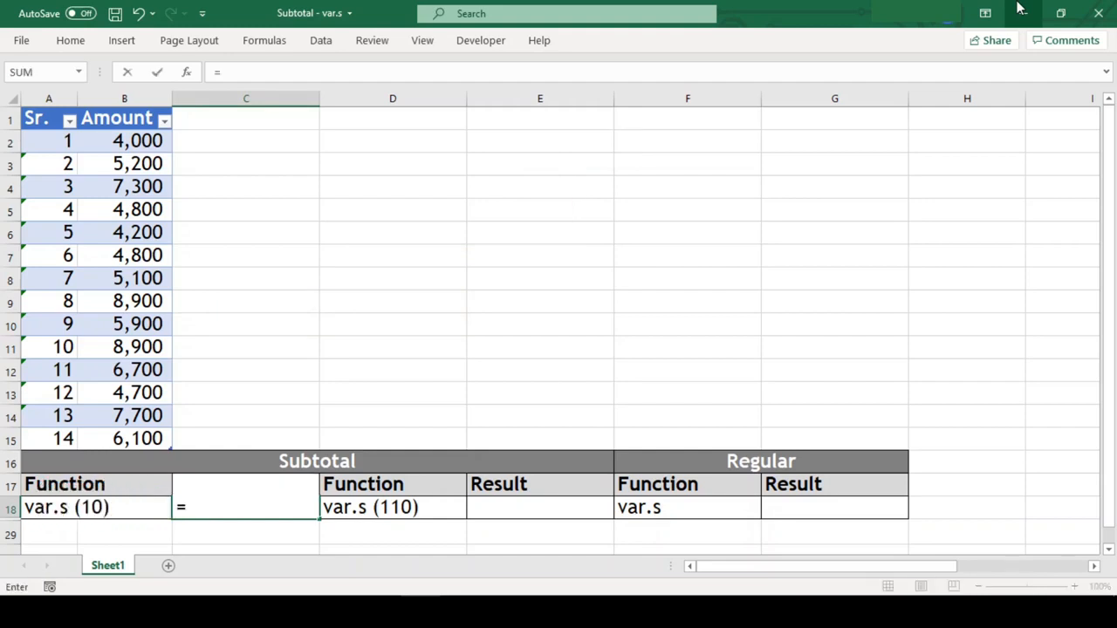
type("sub")
key("Down")
key("Tab")
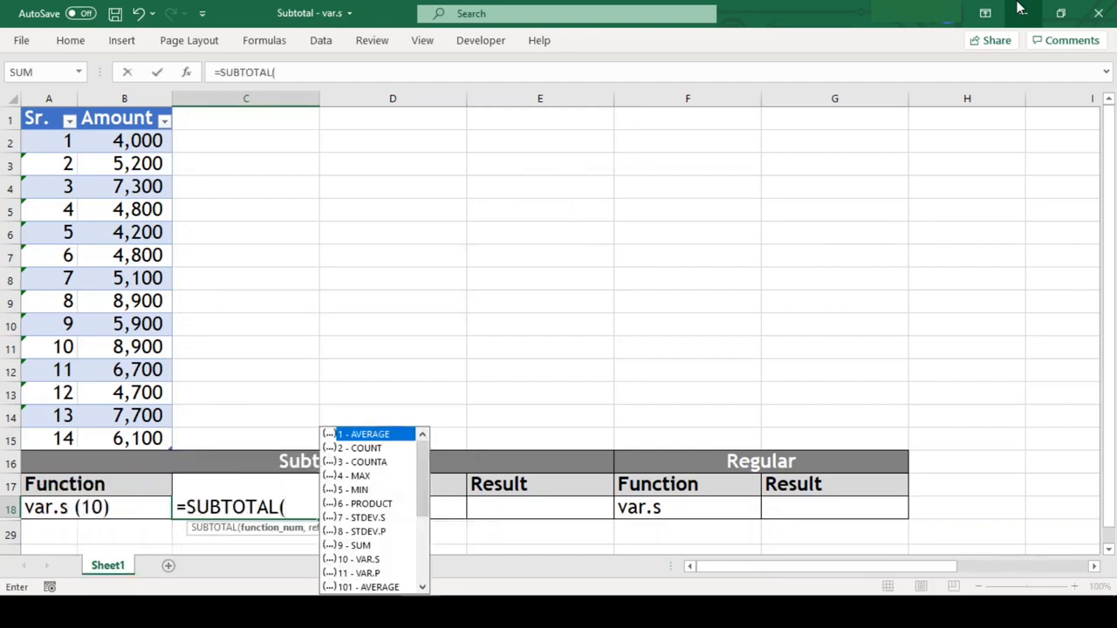
type("11,")
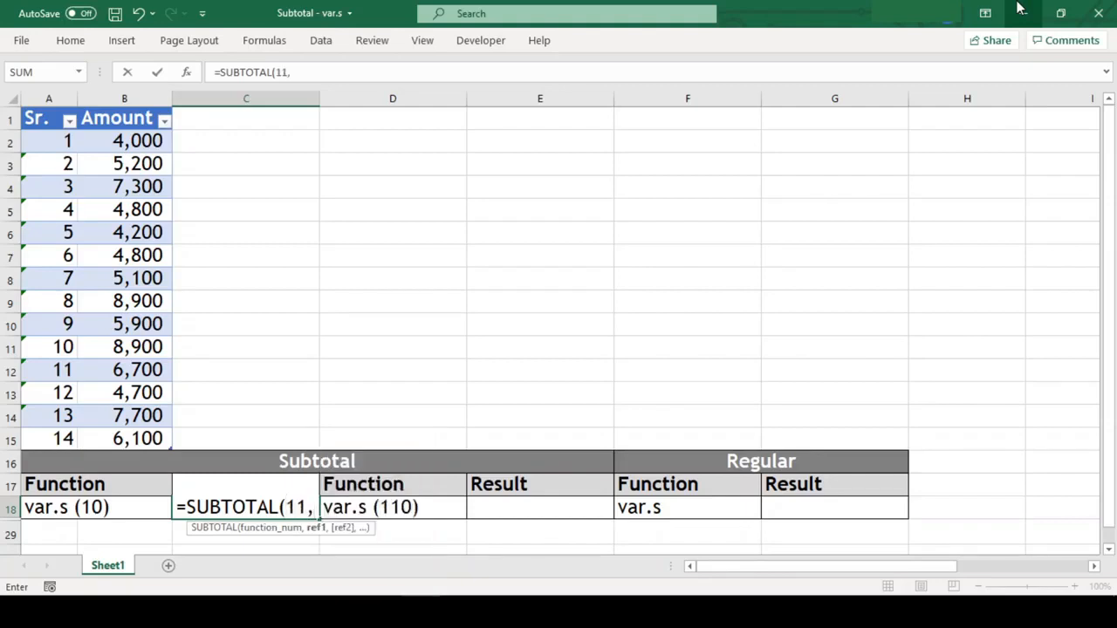
type("b2")
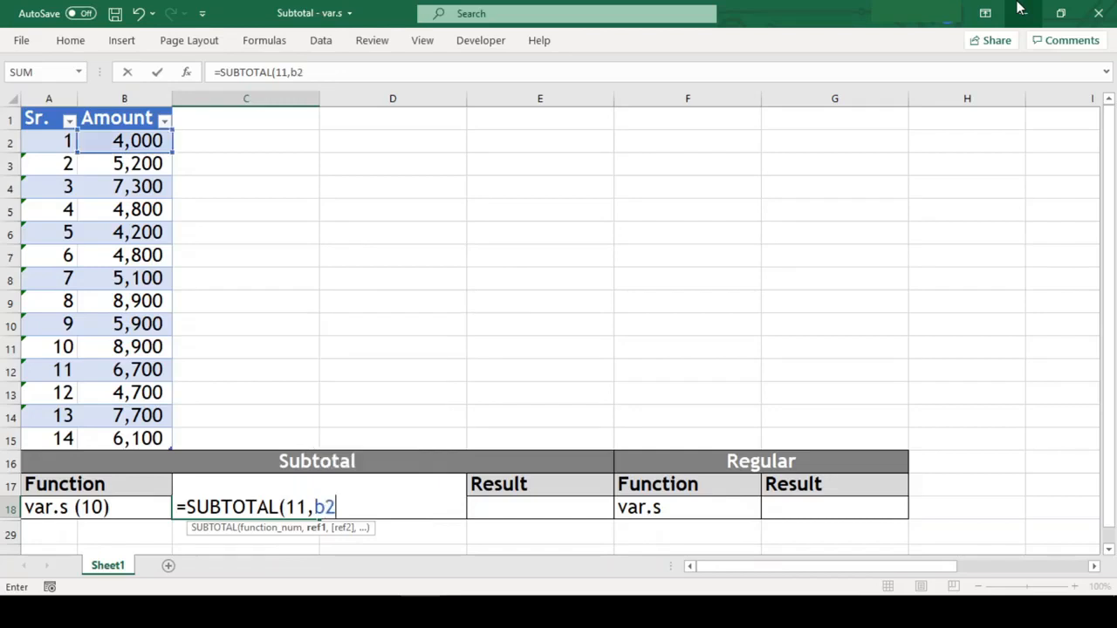
type(":b15")
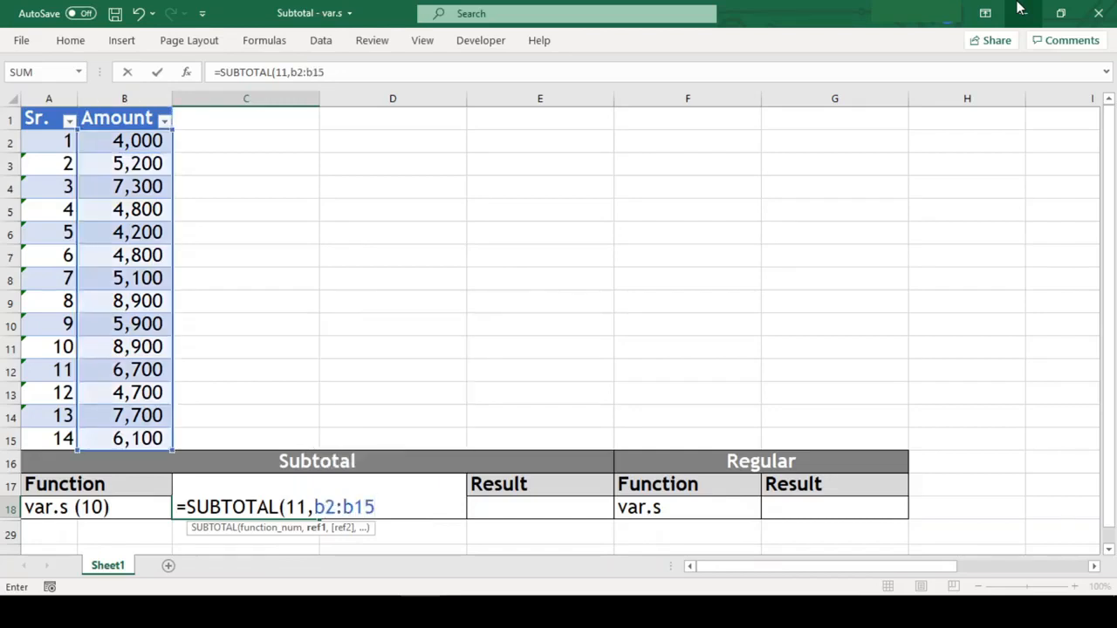
- Make the C18 formula's range absolute as $B$2:$B$15 and complete the formula
left_click(339, 507)
key("F4")
left_click(384, 509)
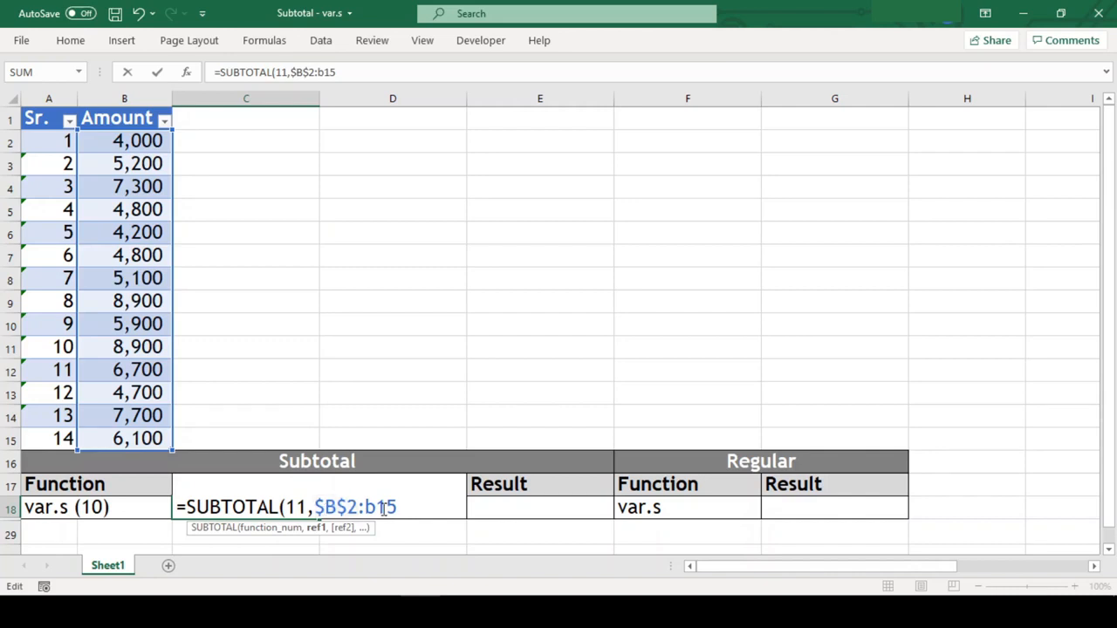
key("F4")
key("End")
type(")")
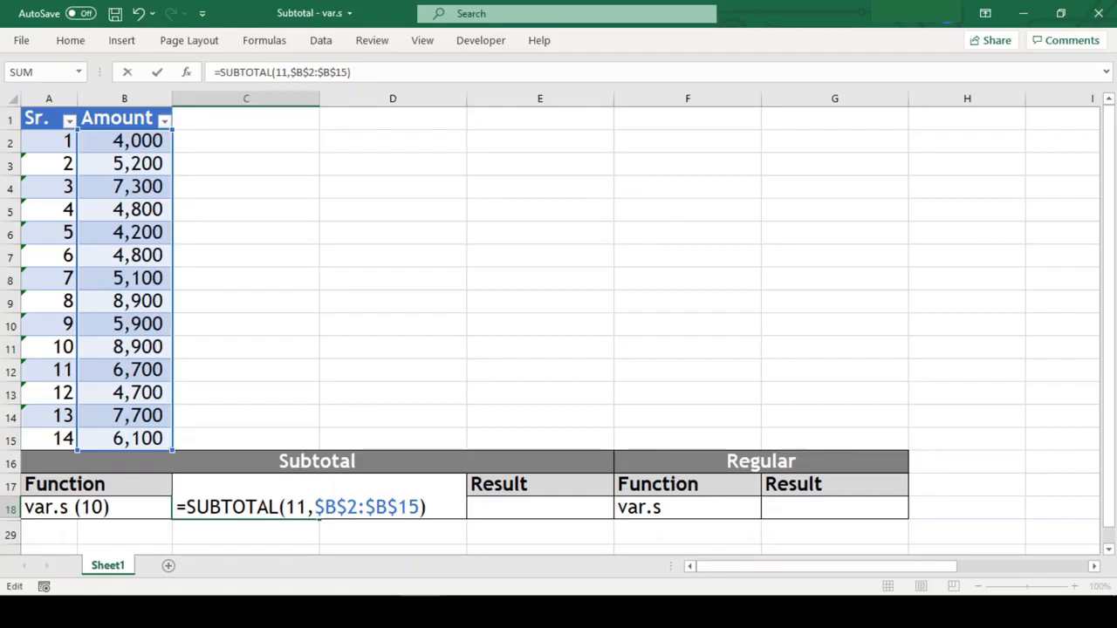
key("Return")
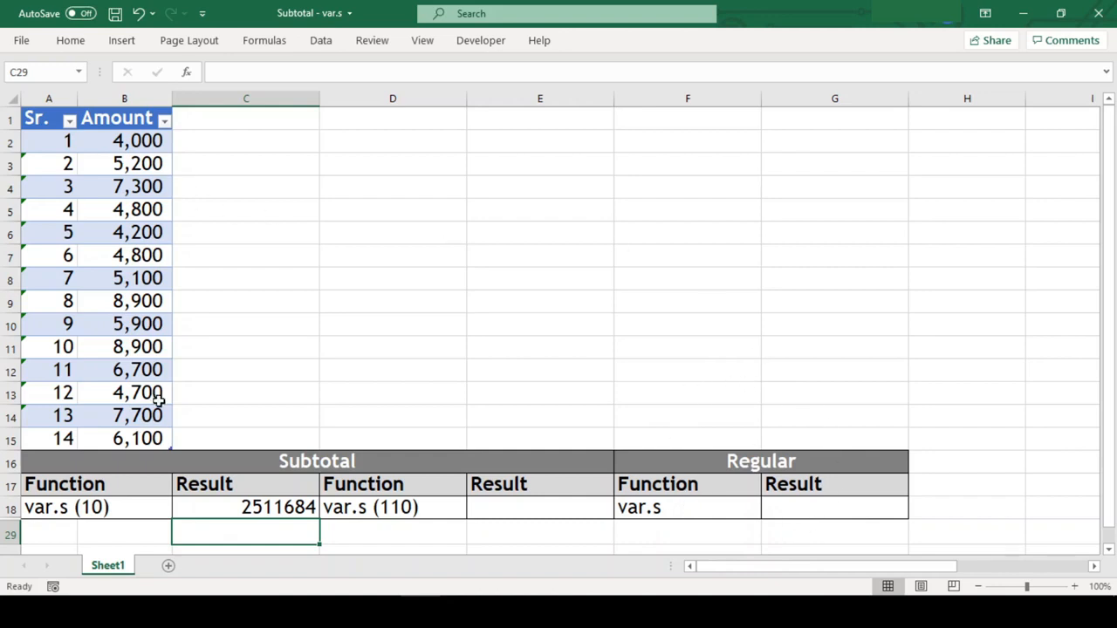
- Enter =VAR.P(B2:B15) in the Regular result cell G18 and compare it with the SUBTOTAL formula in C18
left_click(793, 502)
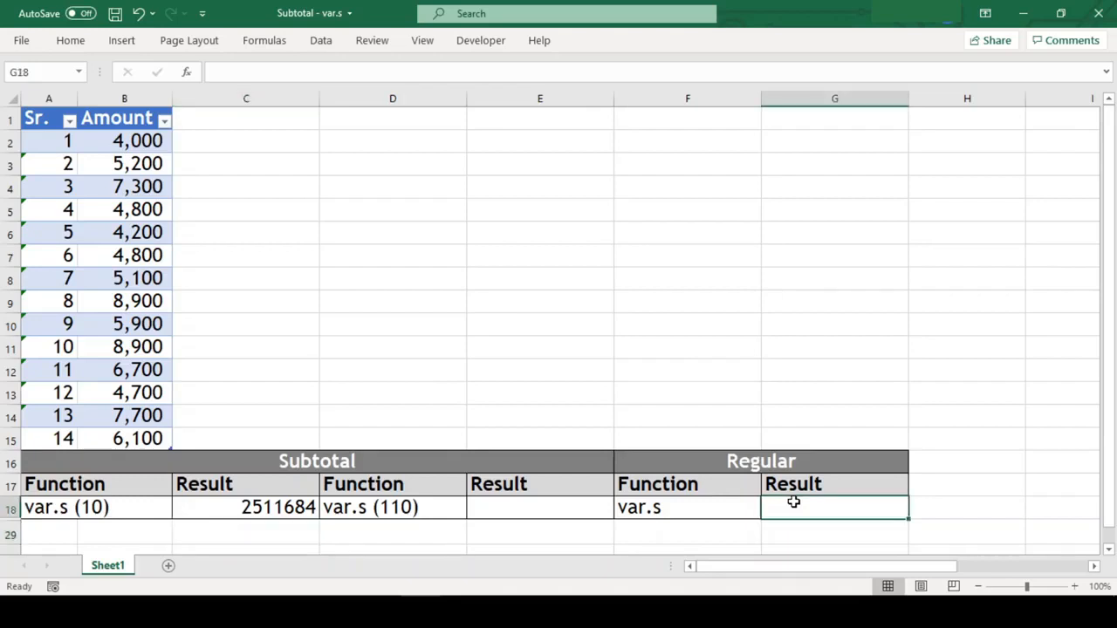
type("=var")
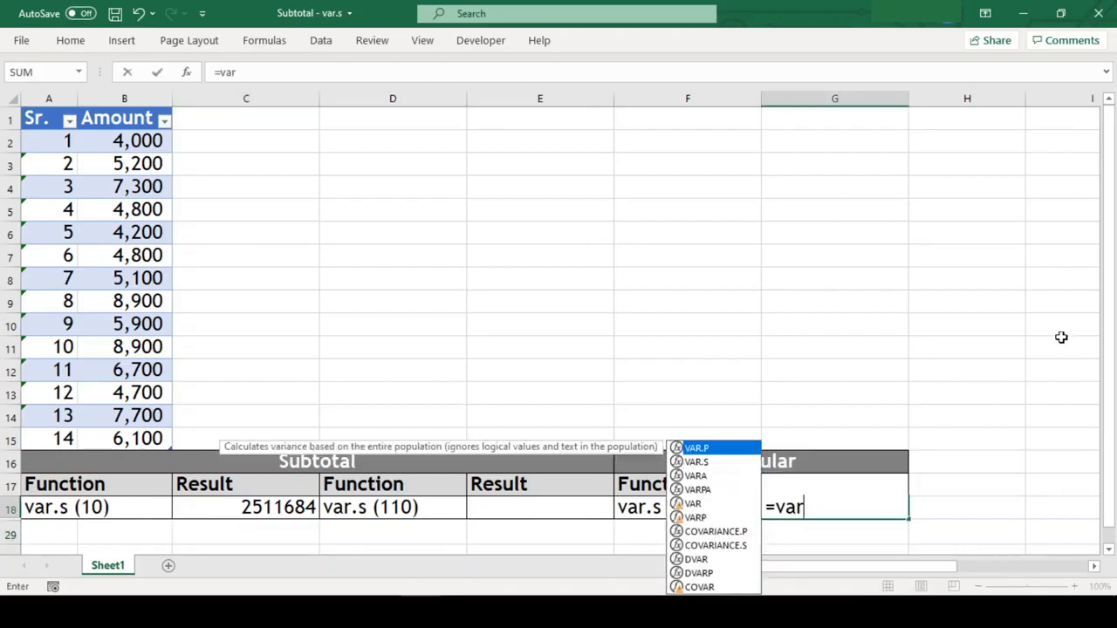
type(".p(")
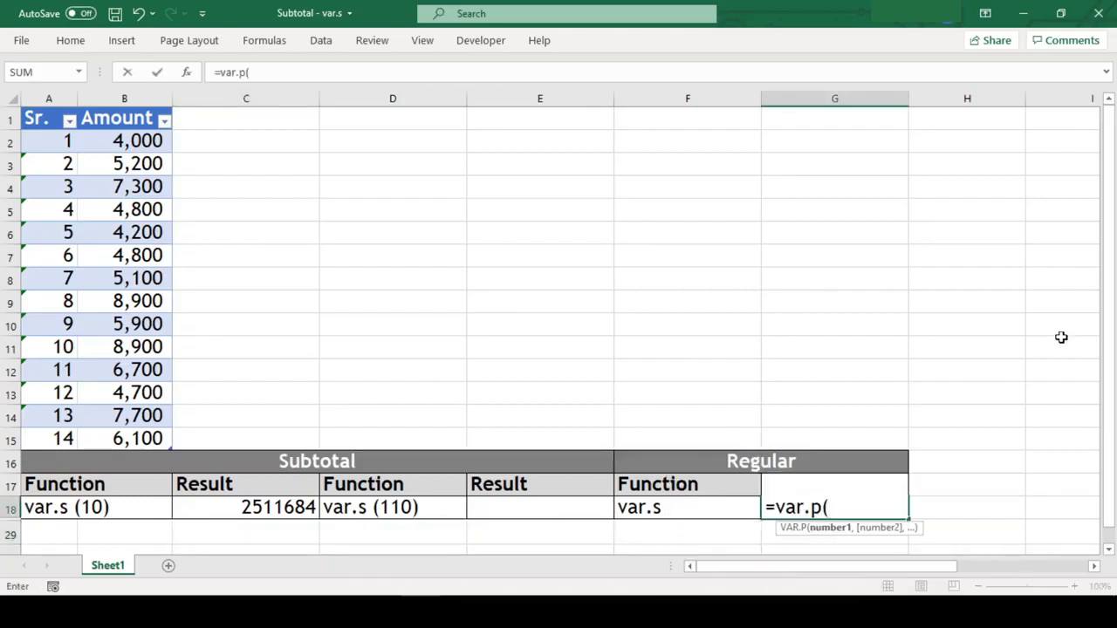
type("b2:b15)")
key("Return")
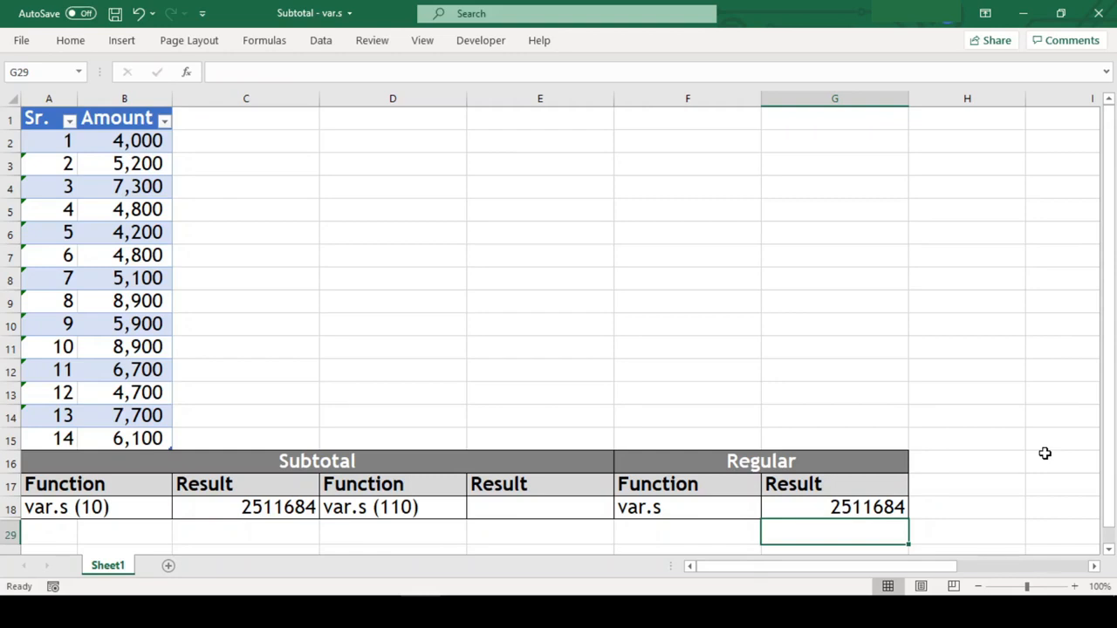
left_click(859, 513)
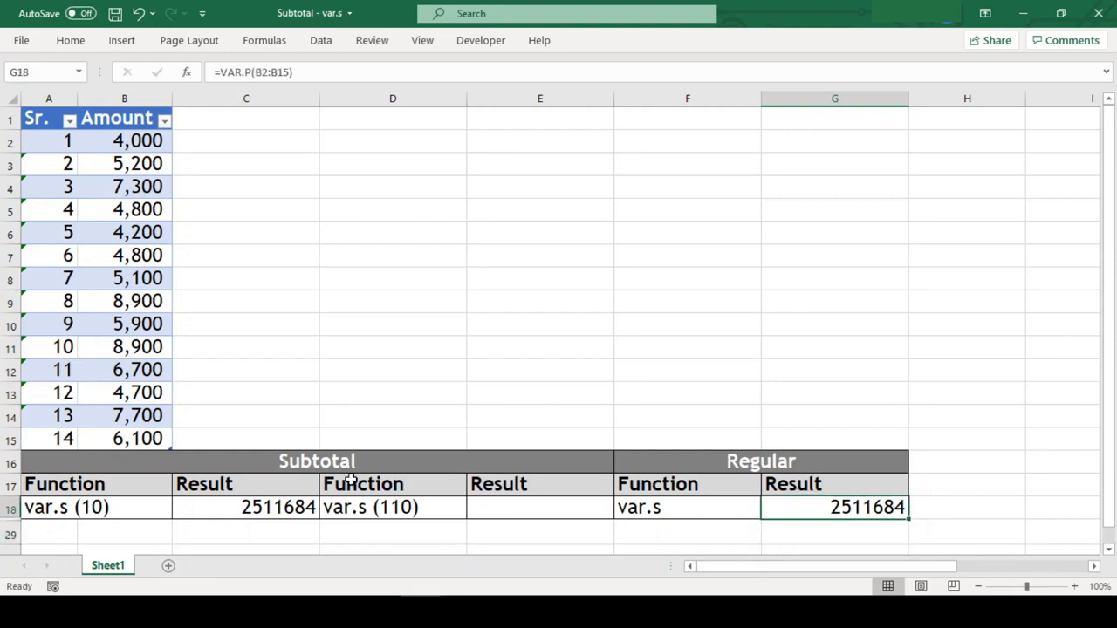
left_click(215, 508)
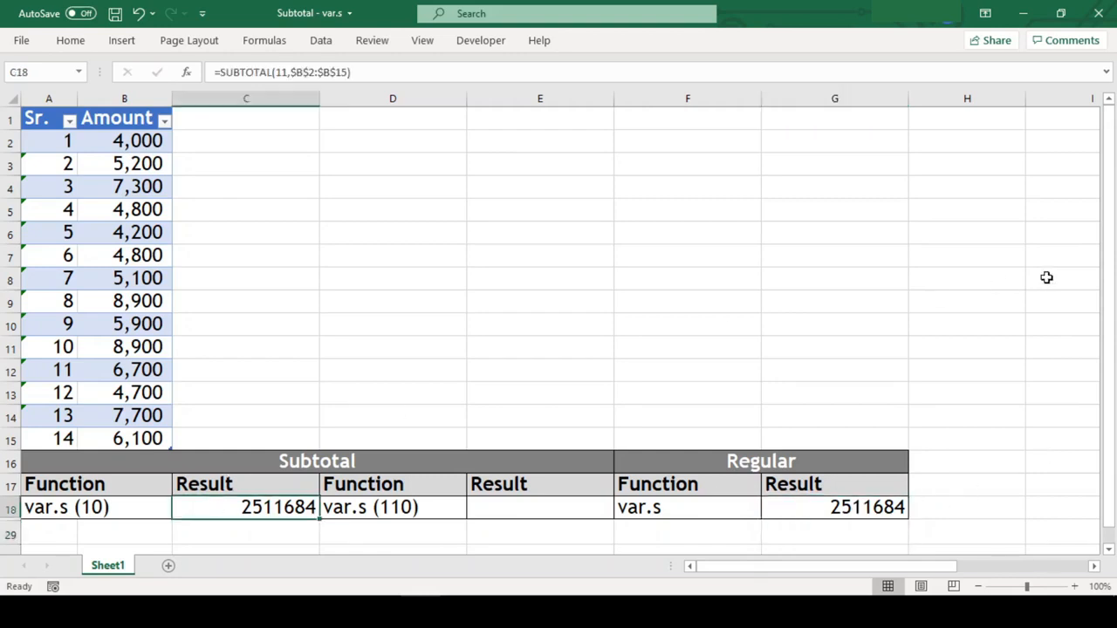
- Filter the Amount column to show only values greater than 6000
left_click(932, 325)
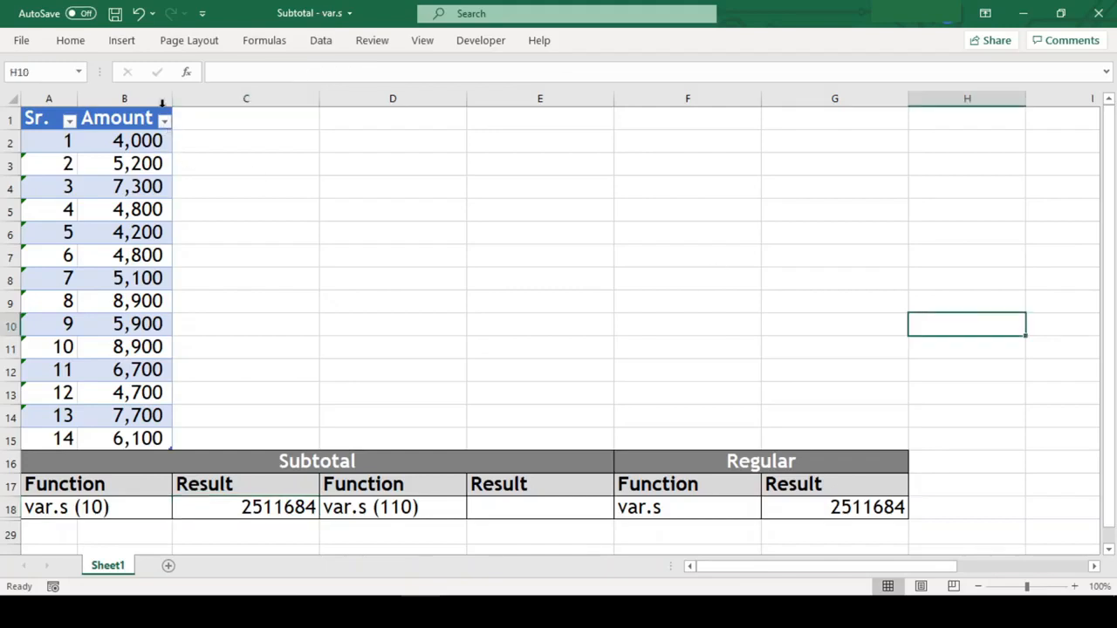
left_click(164, 121)
mouse_move(122, 276)
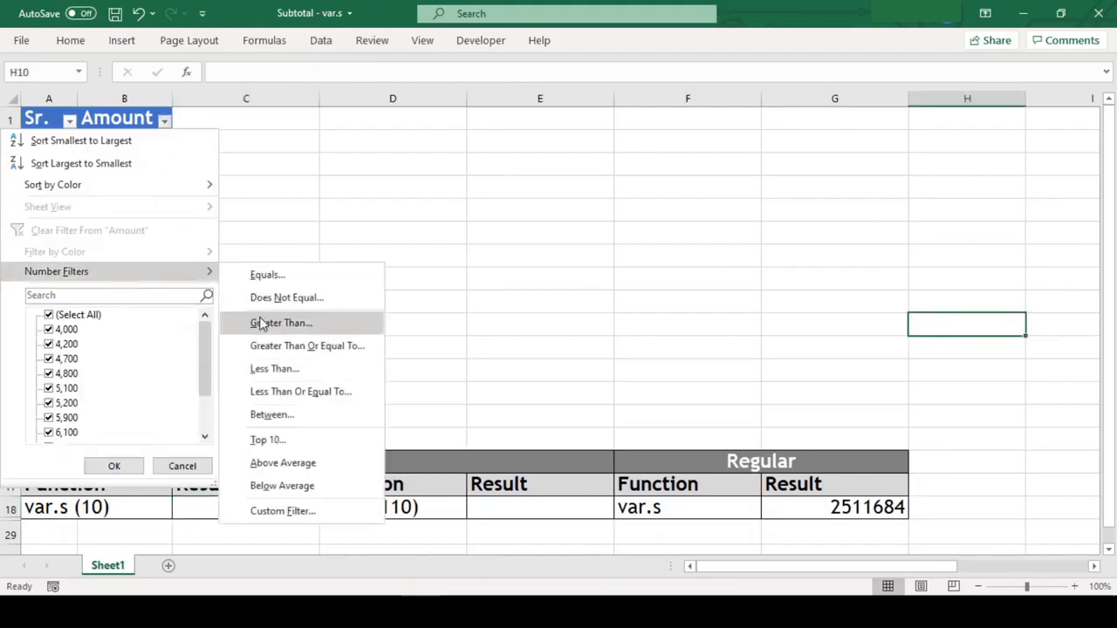
left_click(261, 322)
type("60")
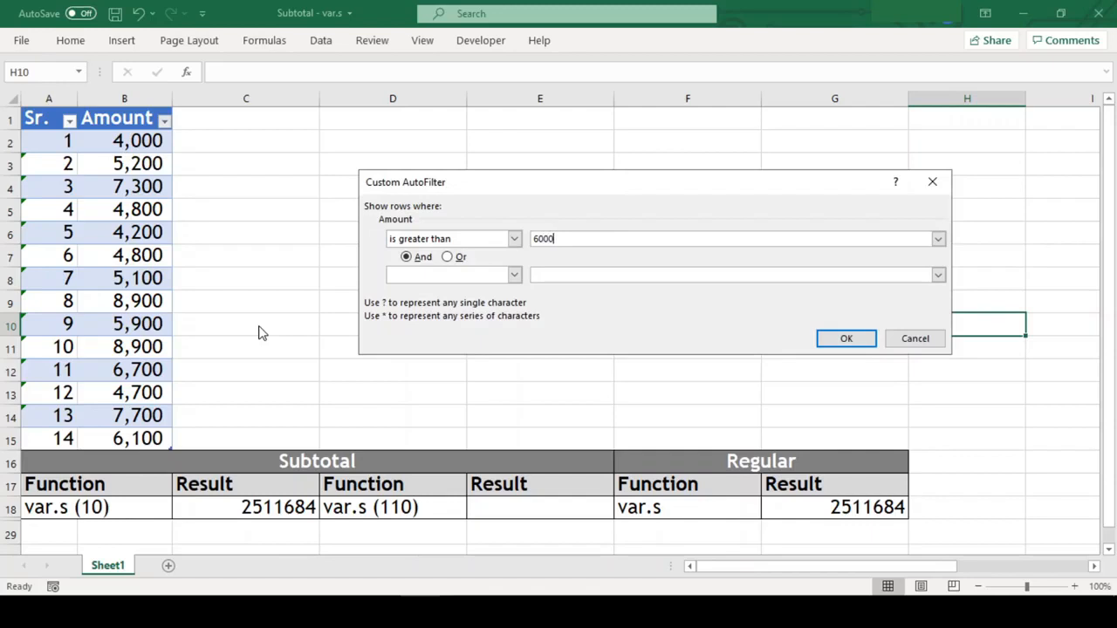
type("00")
key("Return")
left_click(693, 428)
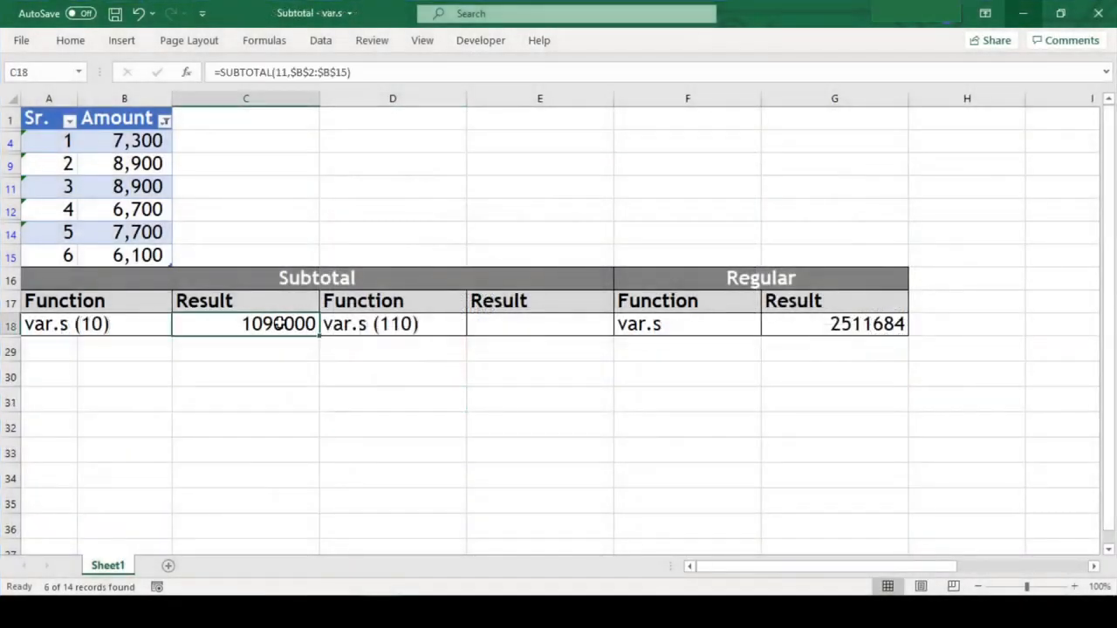
- Copy the SUBTOTAL formula from C18 into the second Subtotal result cell, E18
key("ctrl+c")
key("Right")
key("Right")
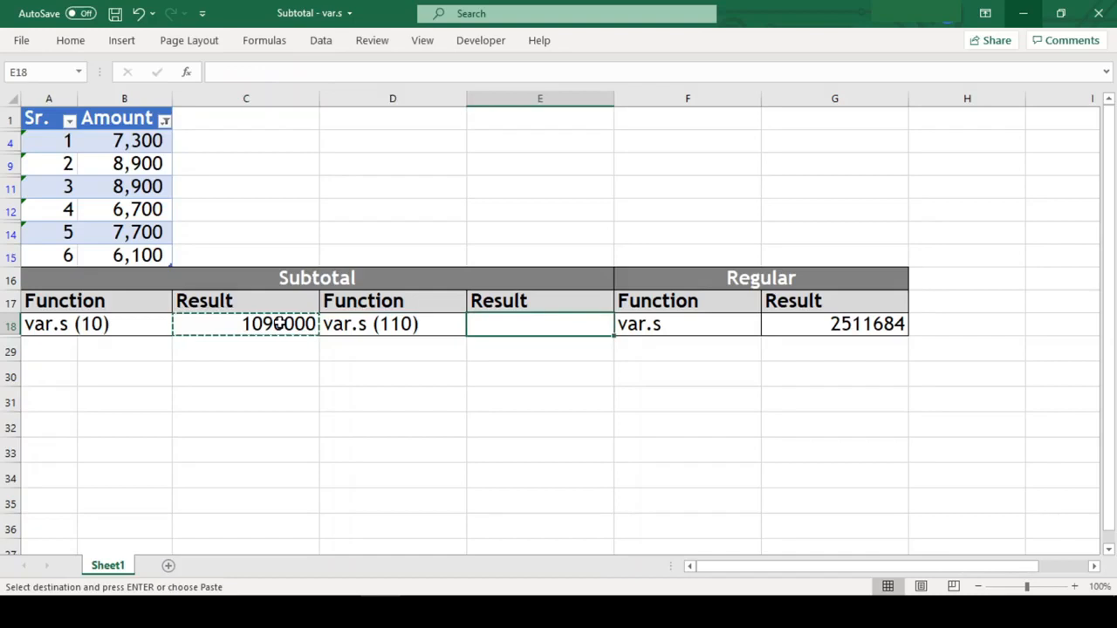
key("ctrl+v")
- Edit the SUBTOTAL formula in E18 to use the function number variant that ignores manually hidden rows
key("F2")
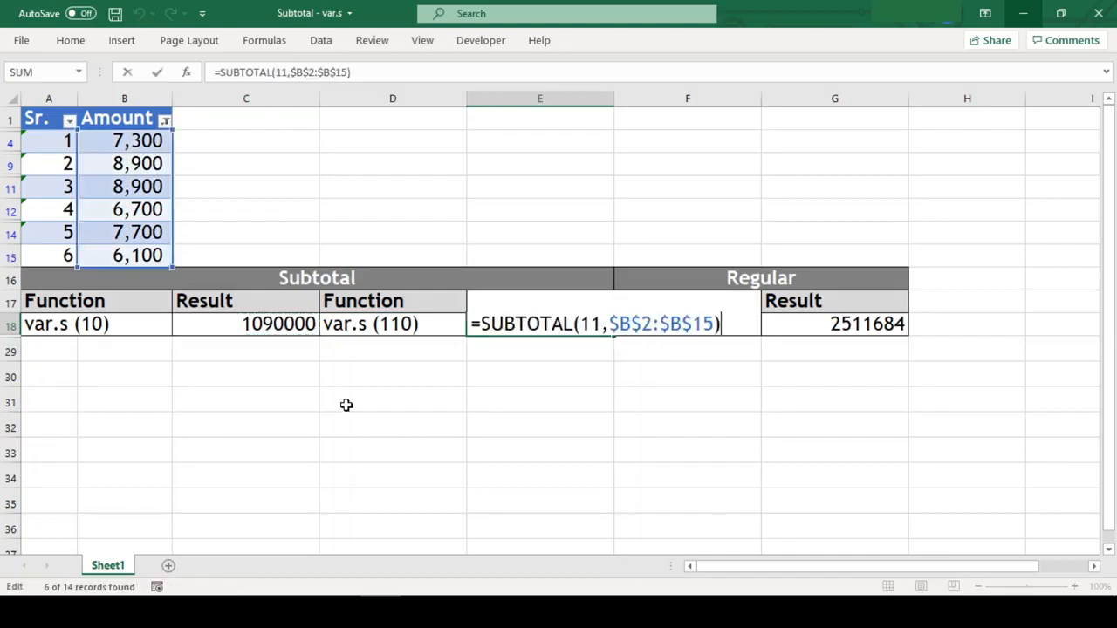
key("Left")
key("Left")
key("Left")
key("Left")
key("Left")
key("Left")
key("Left")
key("Left")
key("Left")
key("Left")
key("Left")
key("Left")
key("Return")
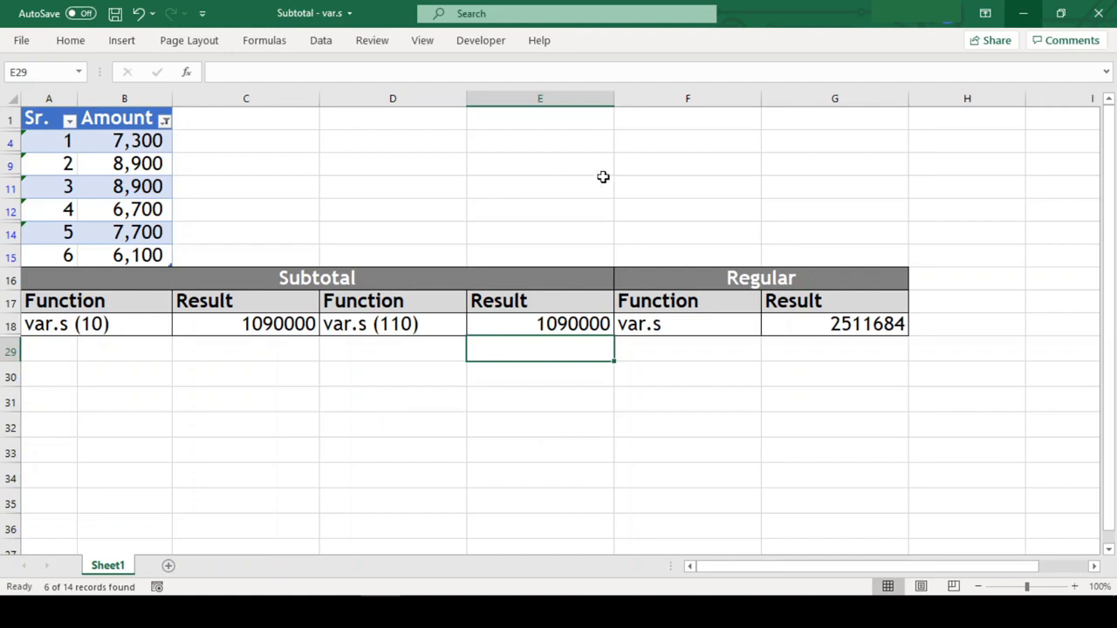
- Remove the filter from the Amount column by selecting all values again
left_click(163, 127)
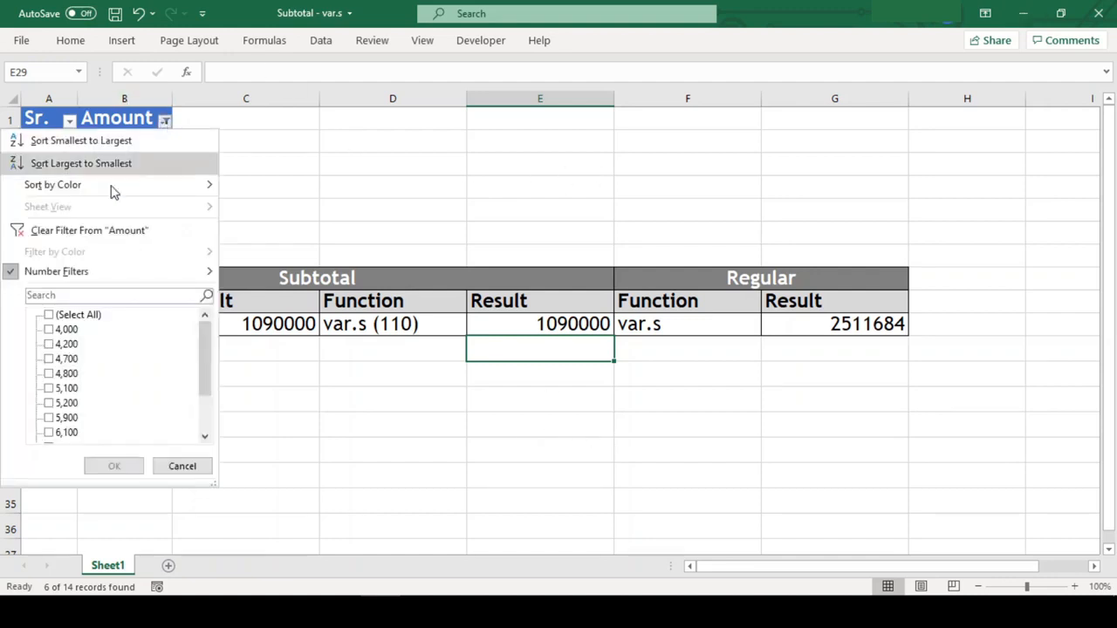
left_click(48, 315)
left_click(119, 466)
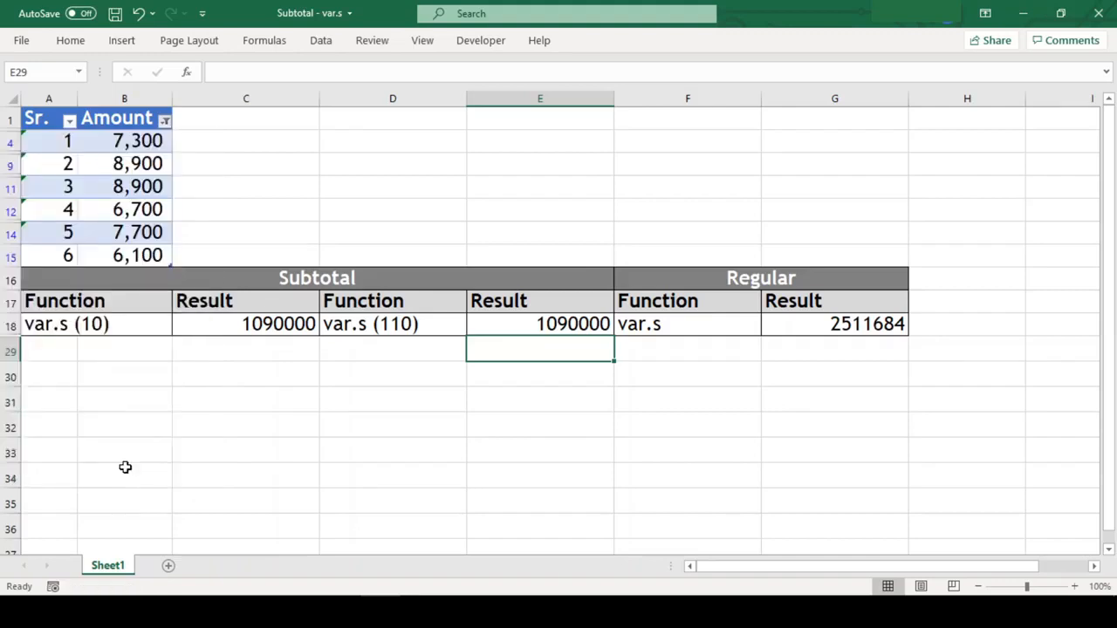
left_click(435, 289)
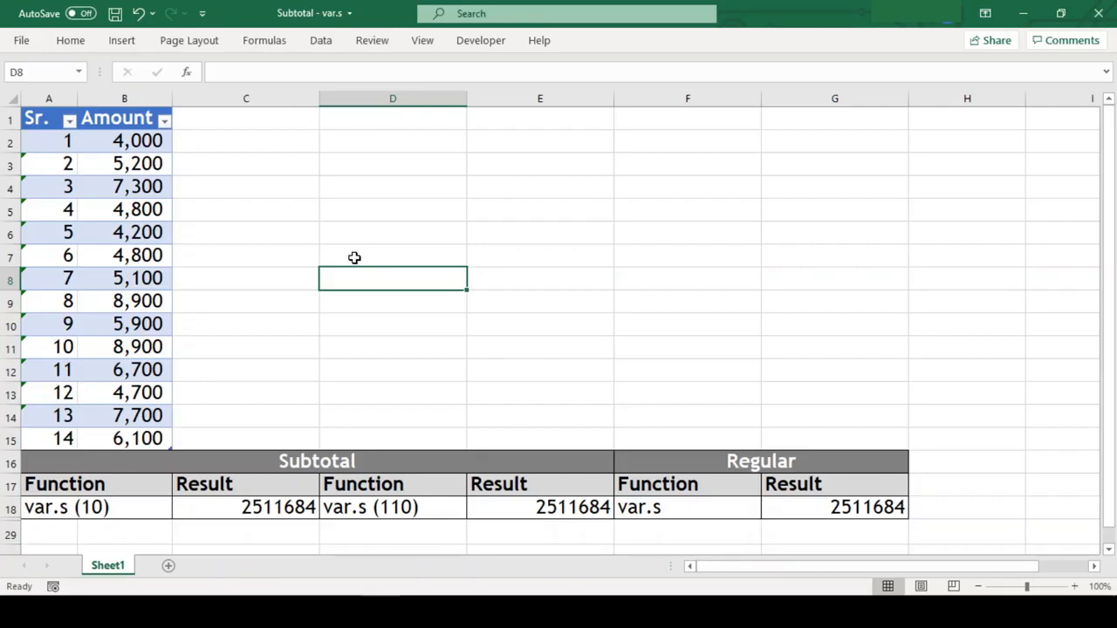
- Hide rows 7 to 10 of the table manually
left_click_drag(5, 256, 5, 325)
right_click(6, 326)
key("h")
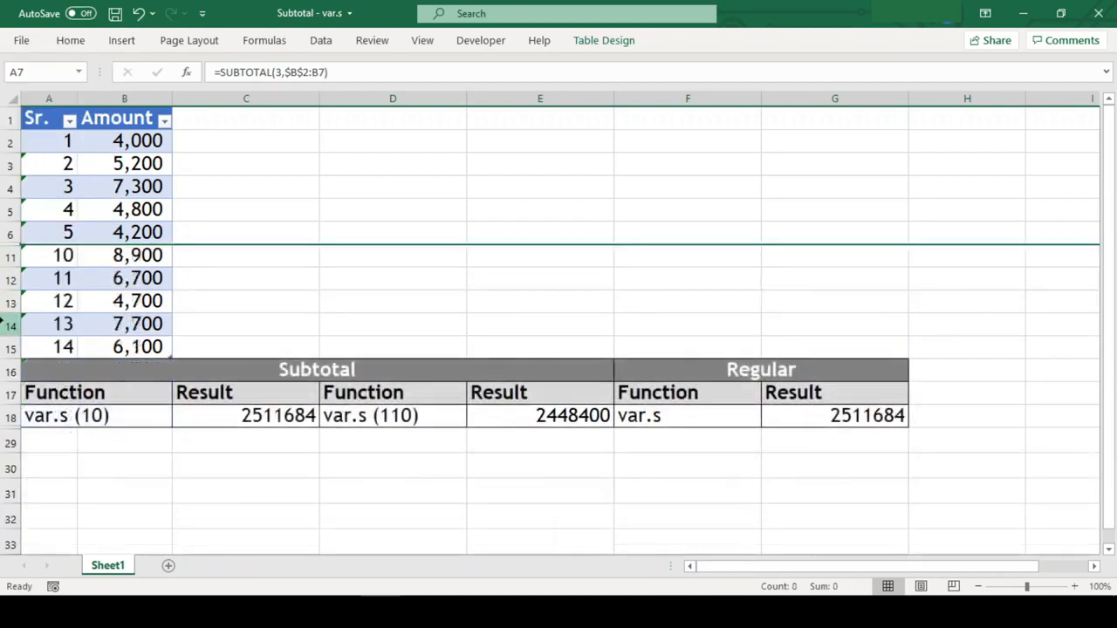
left_click(1042, 388)
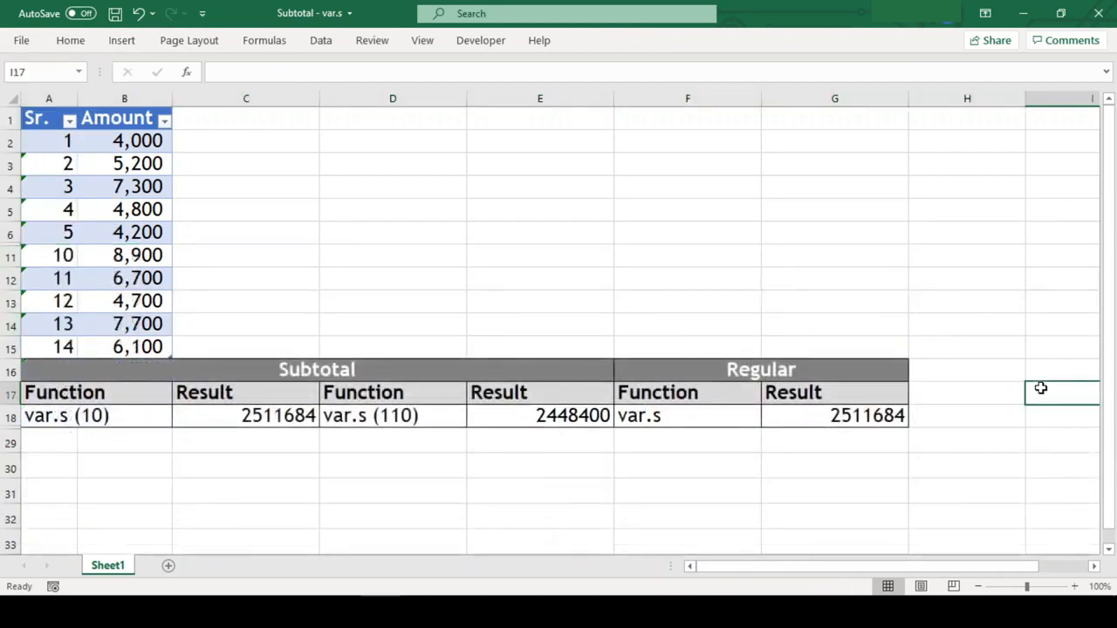